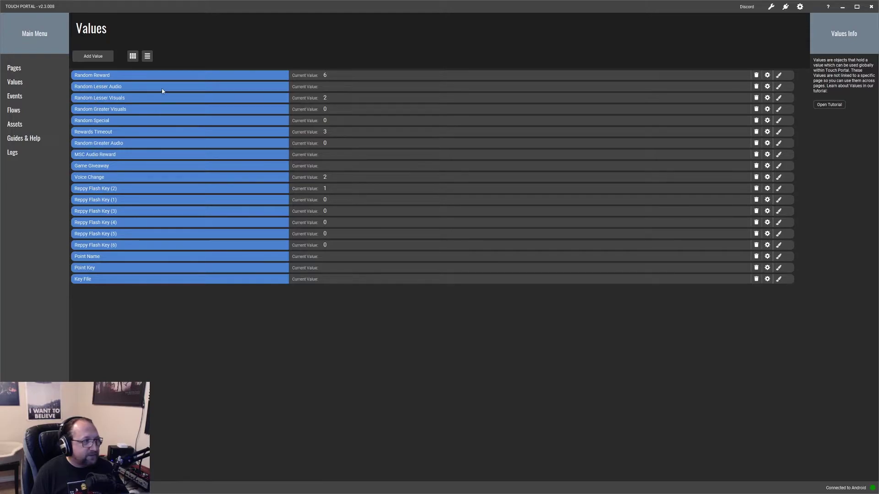
Inspect the ChannelPoints Flashbang event's available trigger types and its flow of actions, and save it
left_click(29, 98)
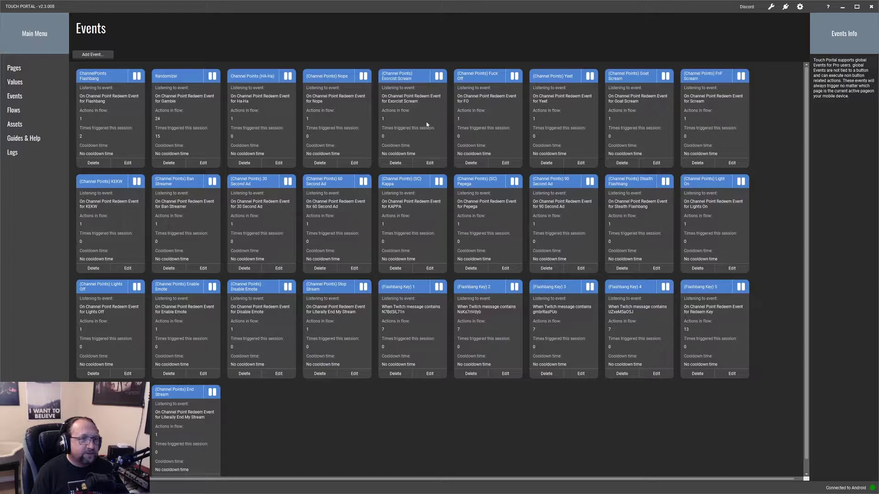
left_click(132, 163)
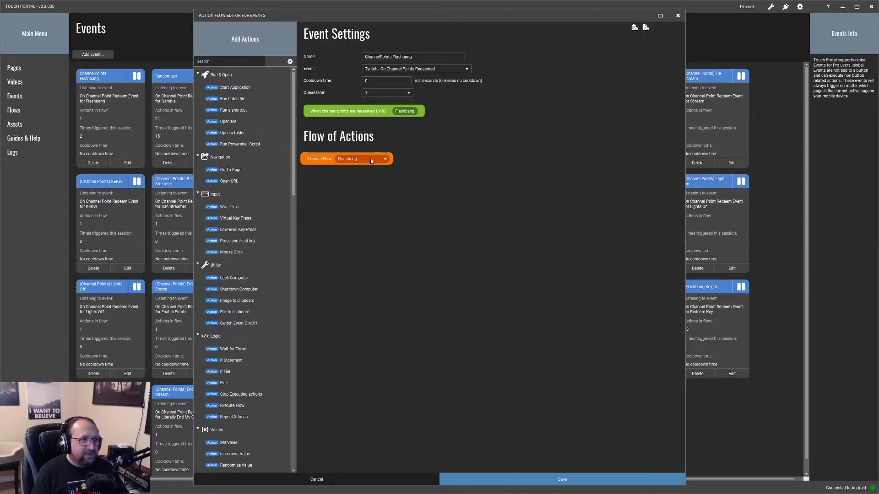
left_click(466, 70)
left_click(529, 106)
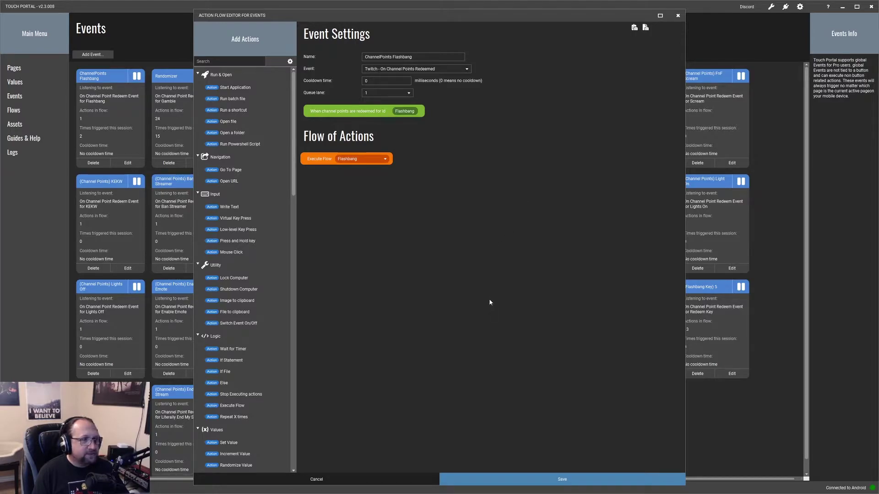
left_click(526, 479)
Review the actions in the Flashbang flow and close it without saving
left_click(21, 115)
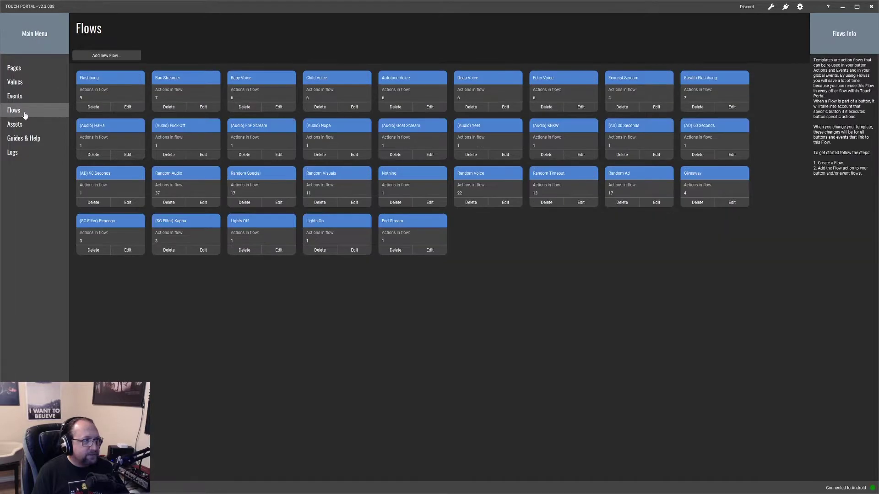
left_click(127, 107)
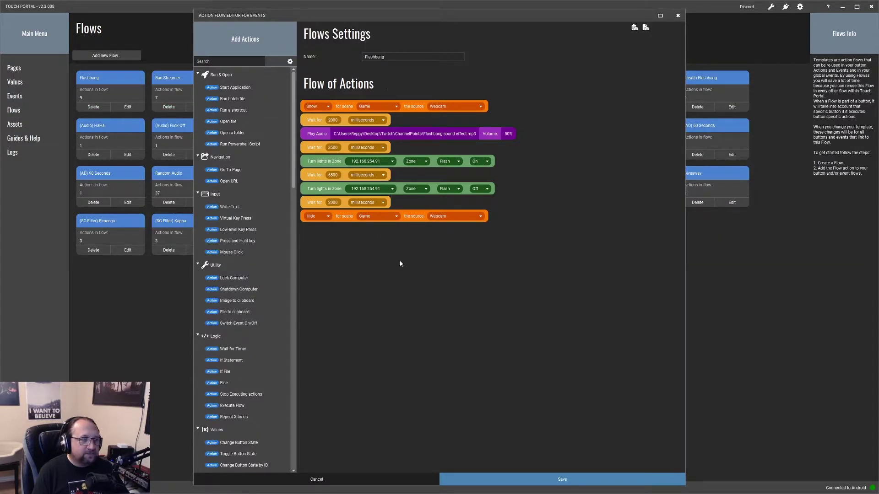
left_click(355, 482)
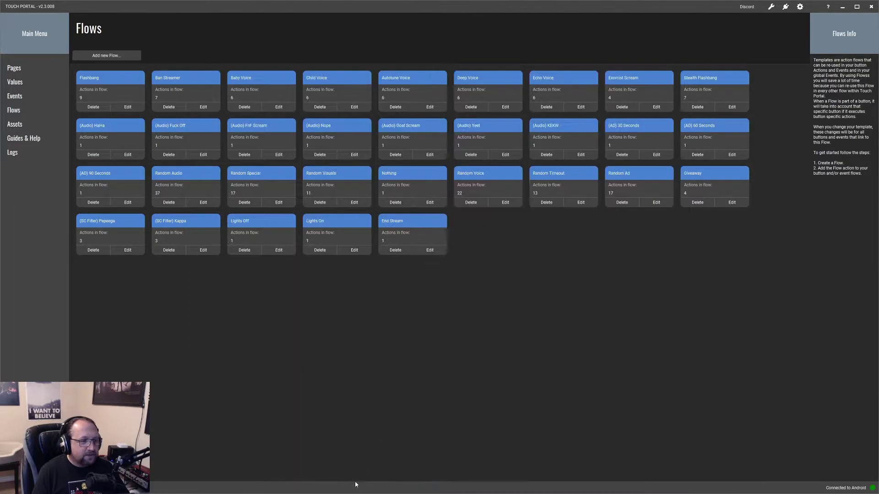
Display the Channel Points page and examine the actions assigned to its Reset Keys button
left_click(13, 72)
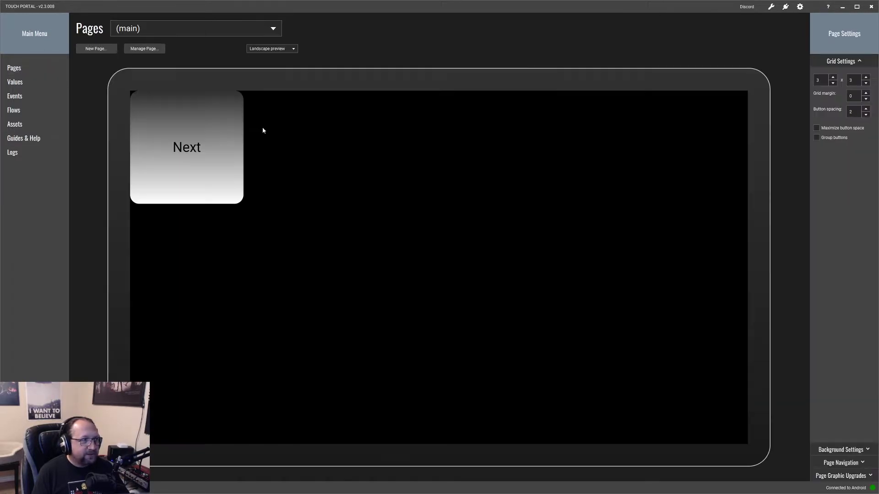
left_click(273, 29)
left_click(220, 54)
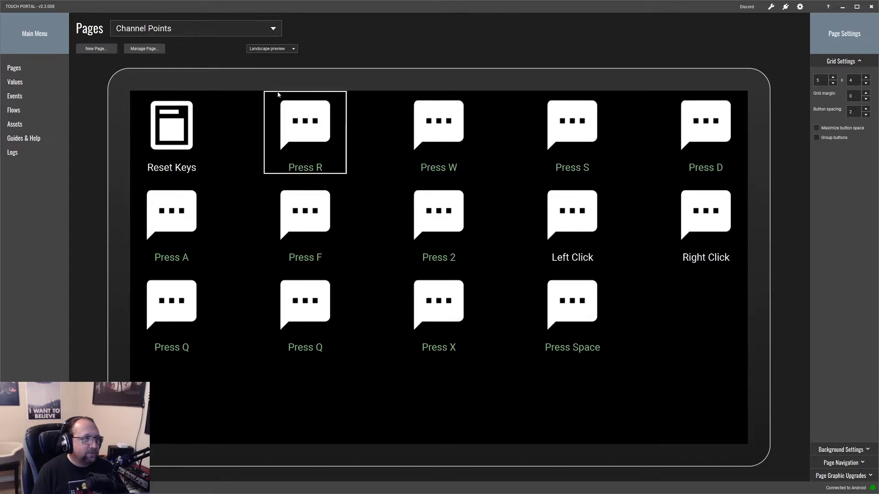
left_click(273, 30)
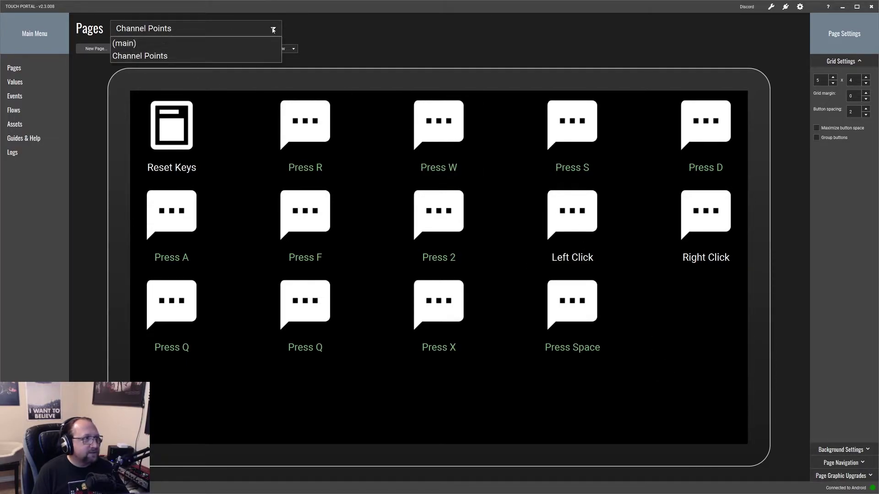
left_click(188, 54)
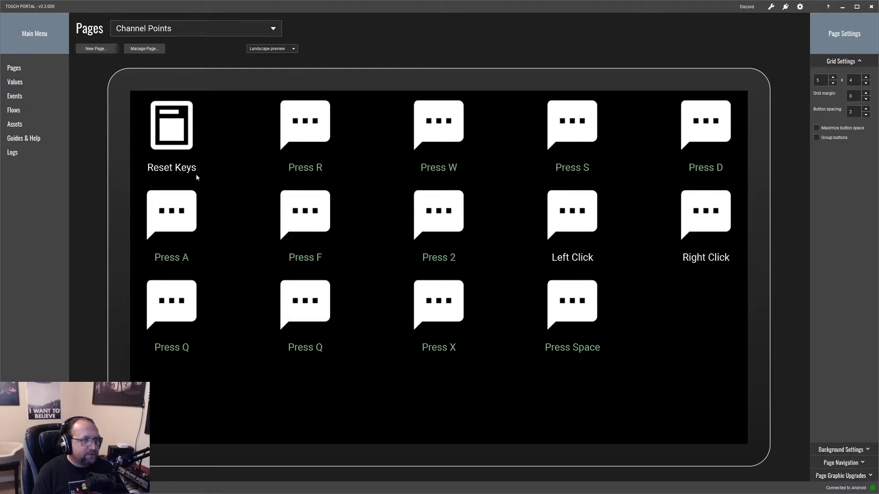
left_click(187, 142)
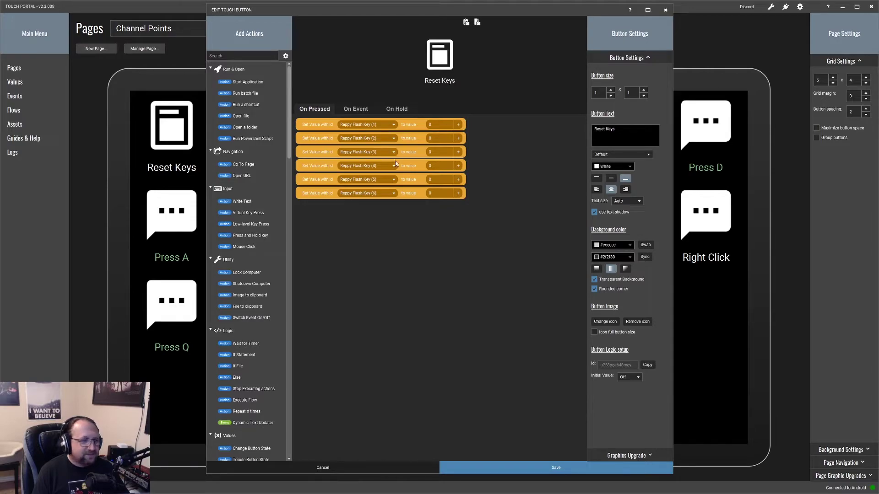
left_click(510, 467)
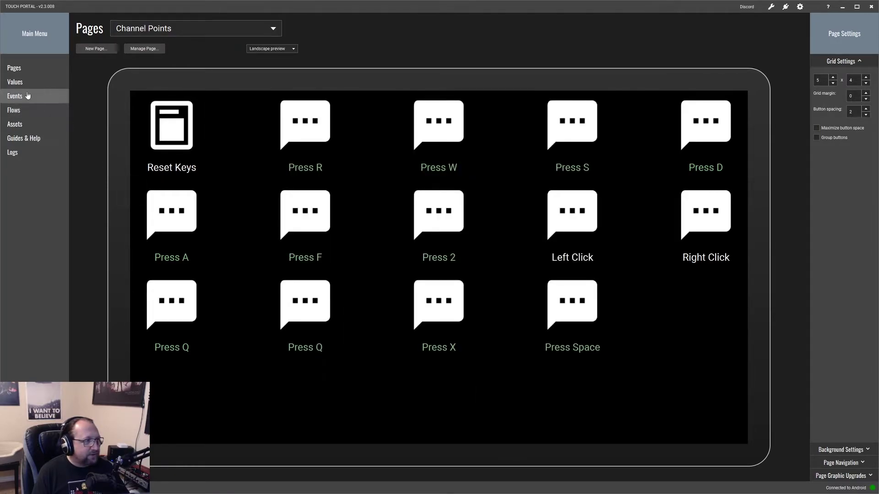
Look over the saved flows and the global values, and return to the events overview
left_click(19, 112)
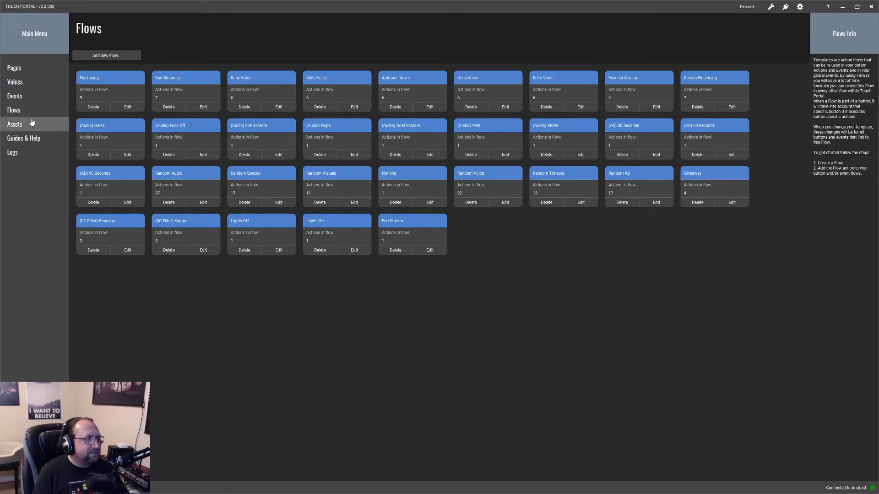
left_click(25, 85)
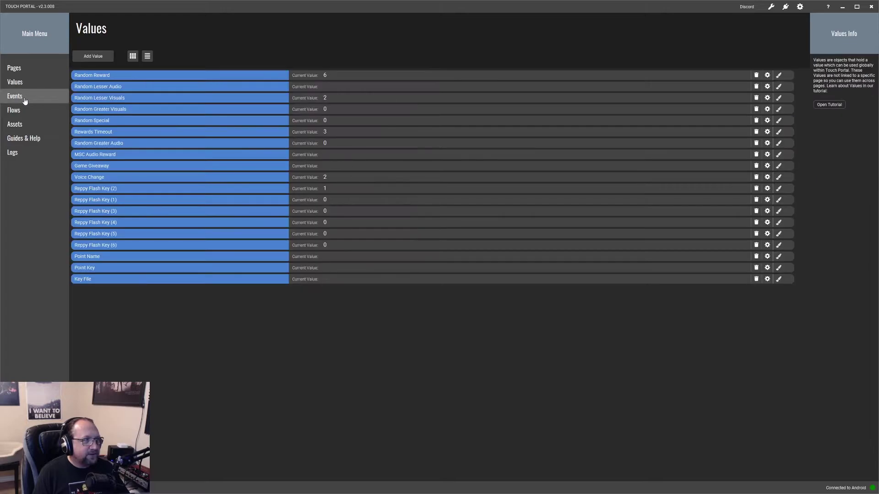
left_click(25, 99)
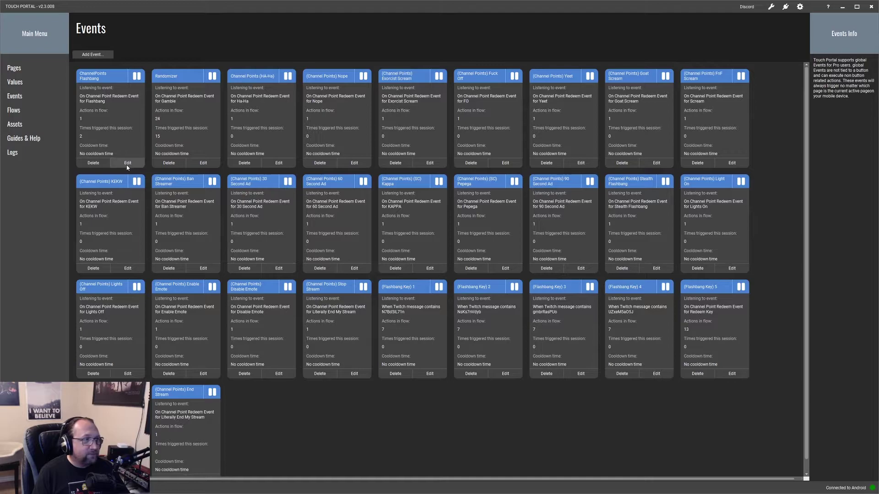
Try executing the Flashbang flow for Random Reward 1 in the Randomizer event, and discard the edit
left_click(203, 163)
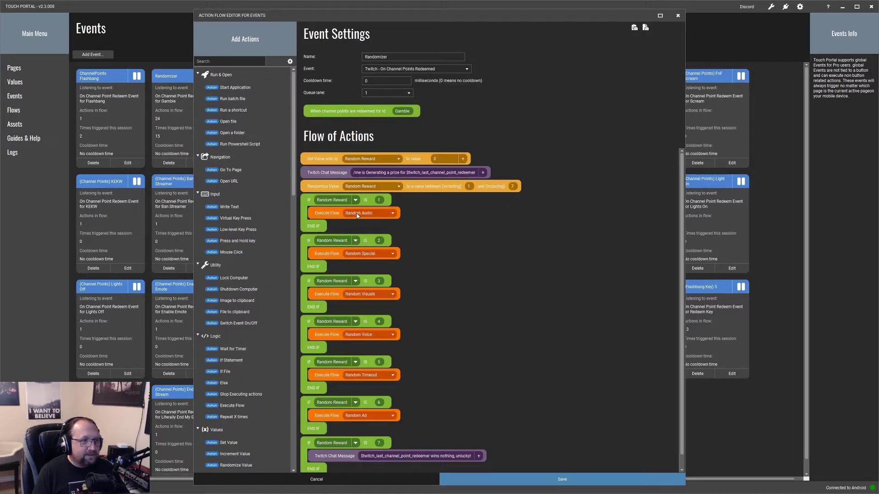
left_click(393, 213)
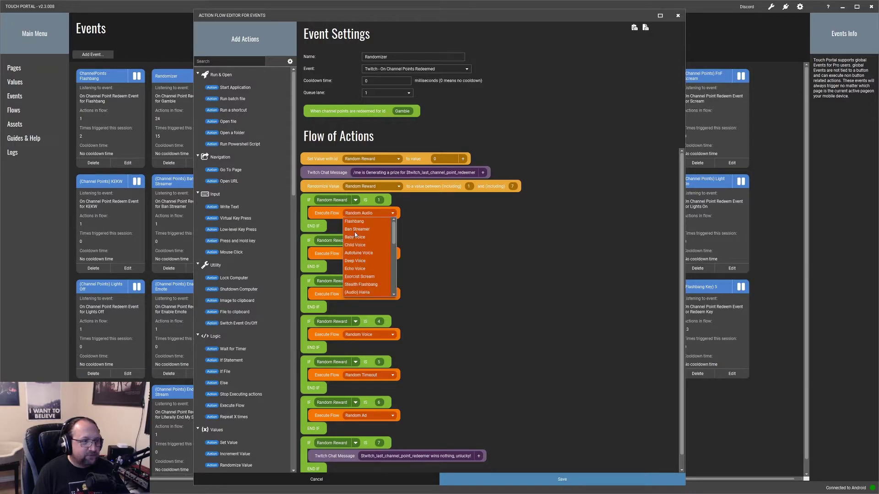
left_click(354, 221)
left_click(382, 213)
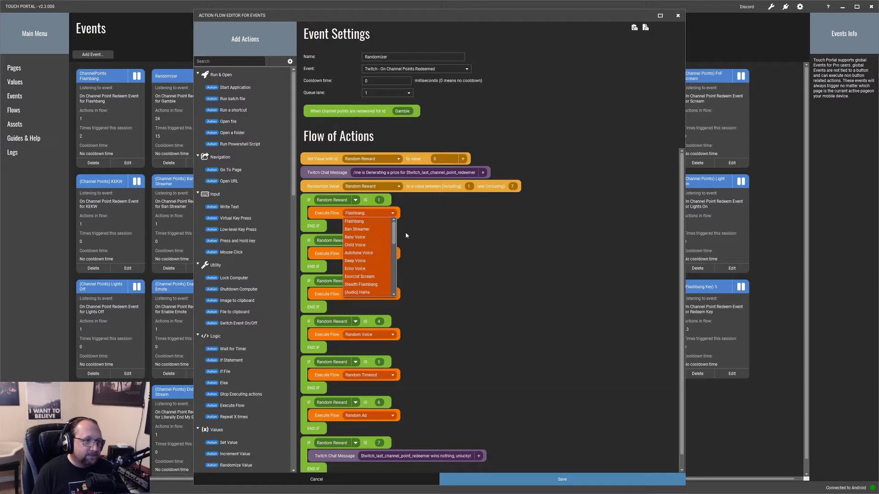
left_click(470, 235)
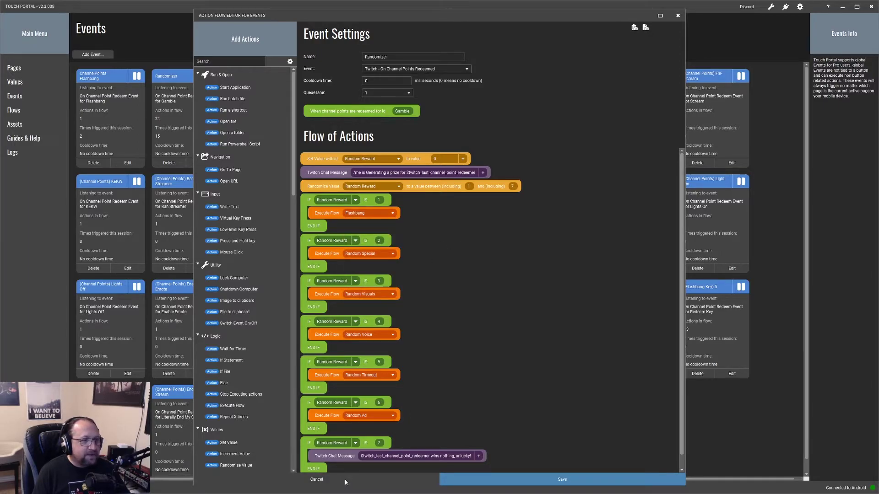
left_click(319, 479)
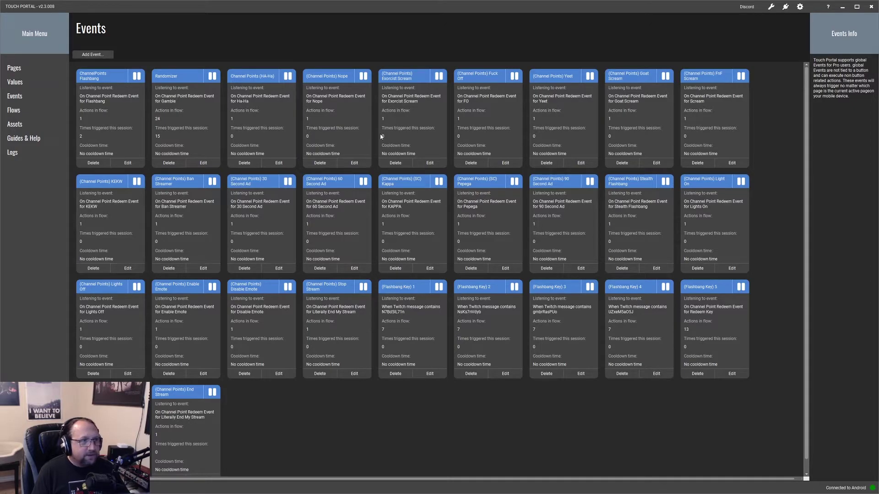
Inspect the settings of the Yeet and Stealth Flashbang channel point events
left_click(581, 163)
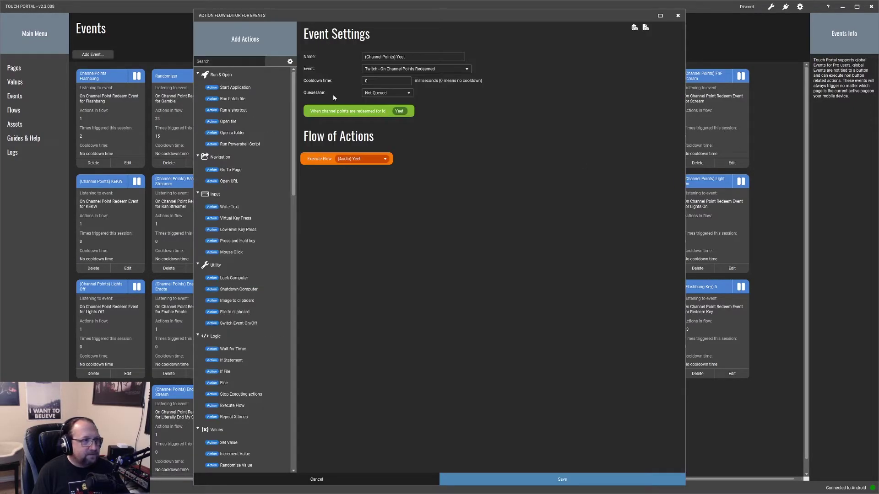
left_click(517, 479)
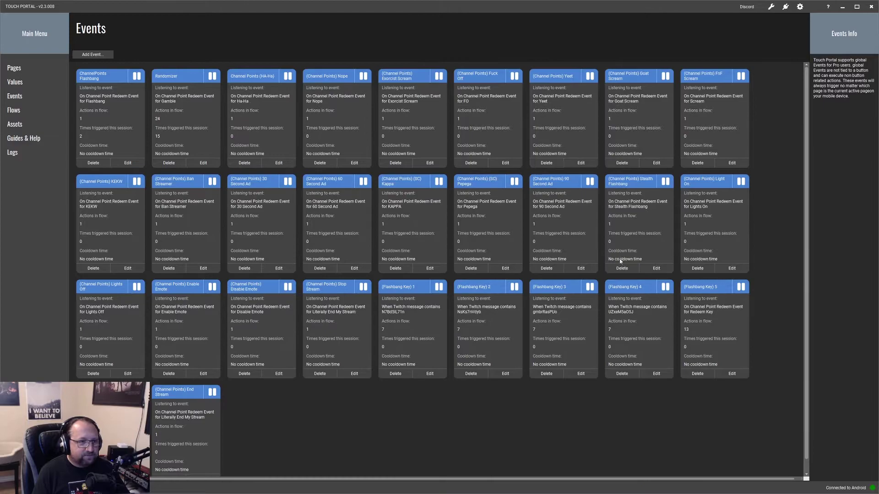
left_click(647, 267)
left_click(525, 480)
Check the trigger and action of the End Stream channel point event and close it without saving
scroll(183, 439, "down", 2)
left_click(210, 472)
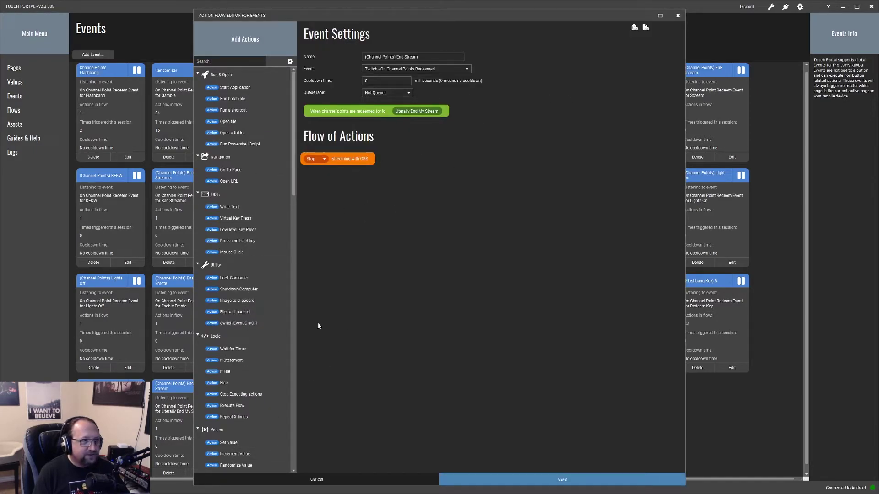
left_click(336, 477)
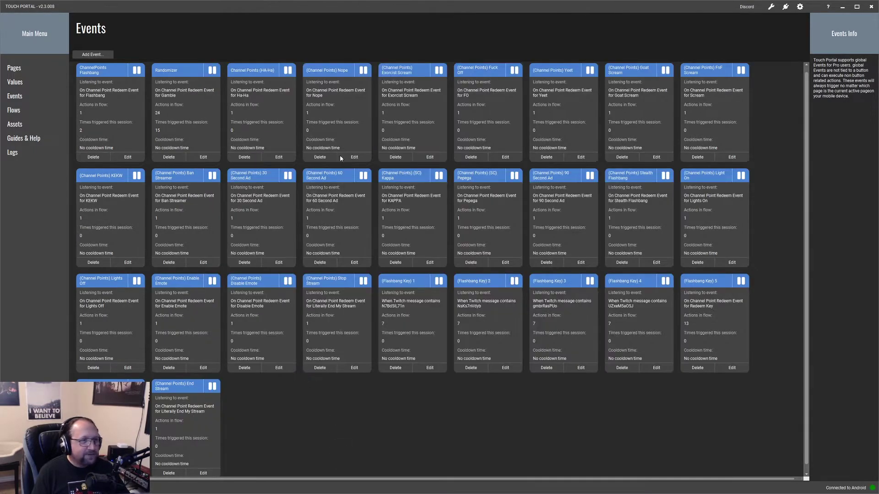
Review the sequence of actions in the Ban Streamer flow and save it
left_click(33, 111)
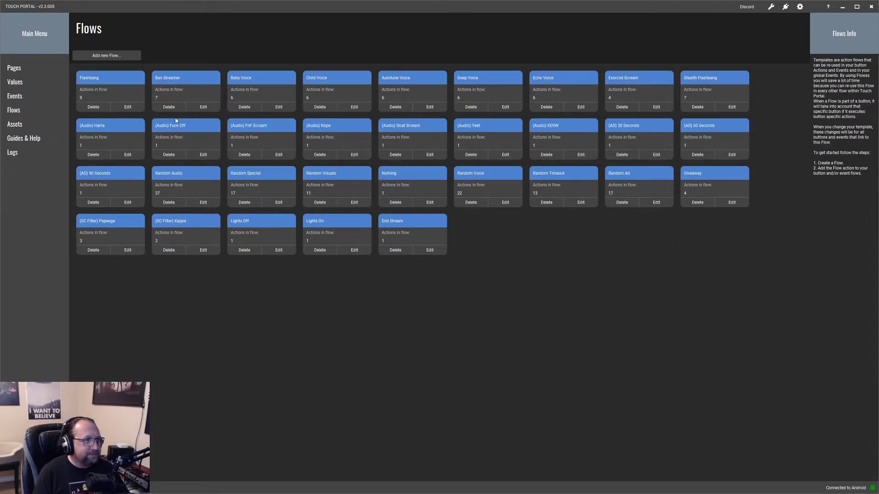
left_click(205, 107)
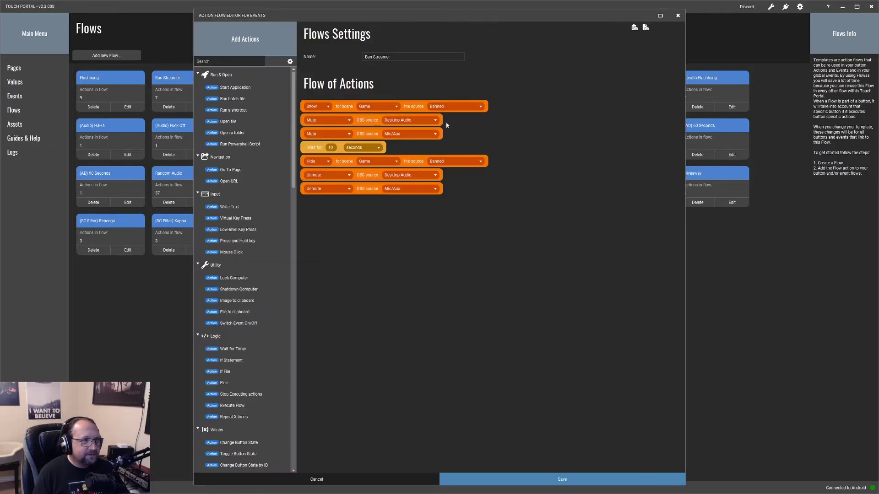
left_click(510, 481)
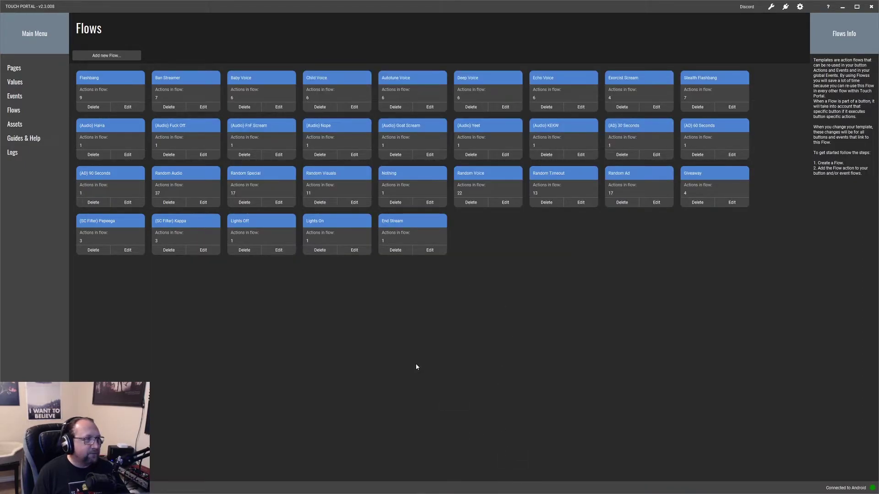
Examine the Randomizer event's value setup, chat messages and conditional flows for each Random Reward number, and save it
left_click(21, 98)
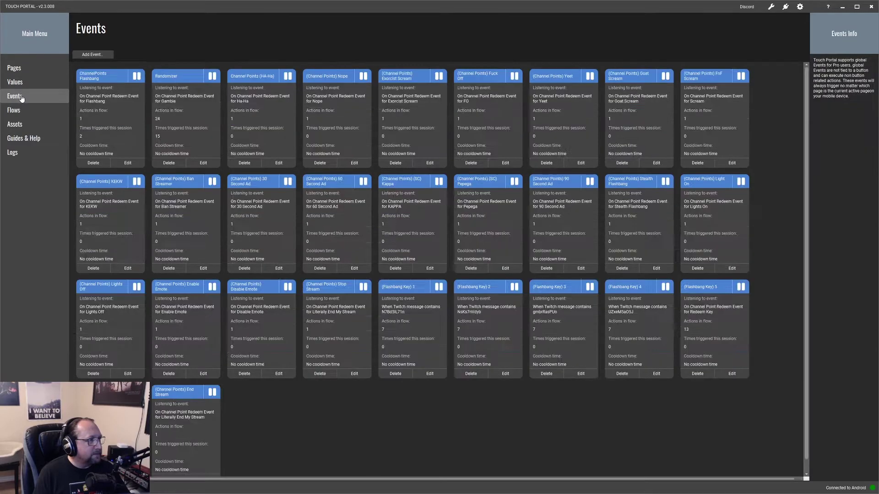
left_click(203, 164)
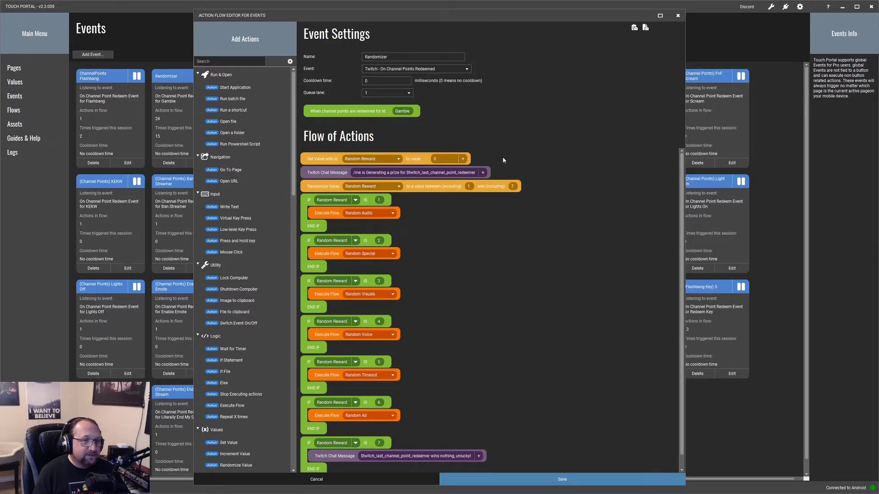
scroll(458, 229, "down", 1)
scroll(329, 174, "up", 1)
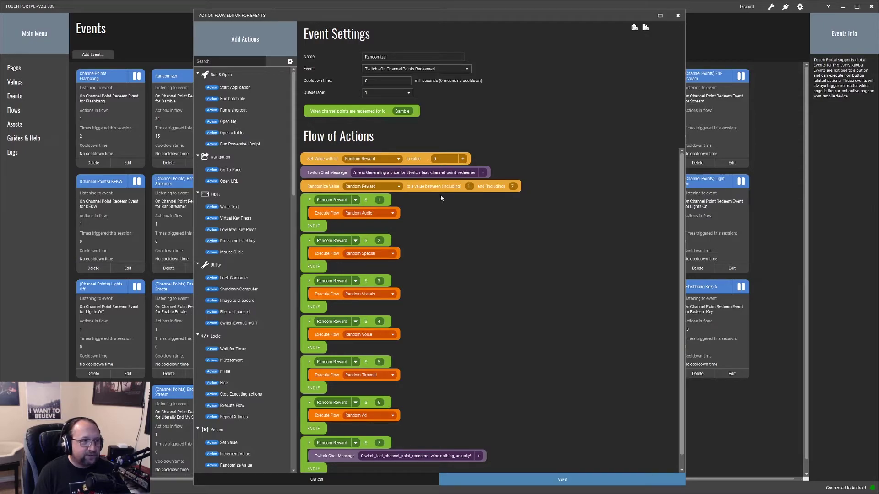
scroll(384, 238, "down", 1)
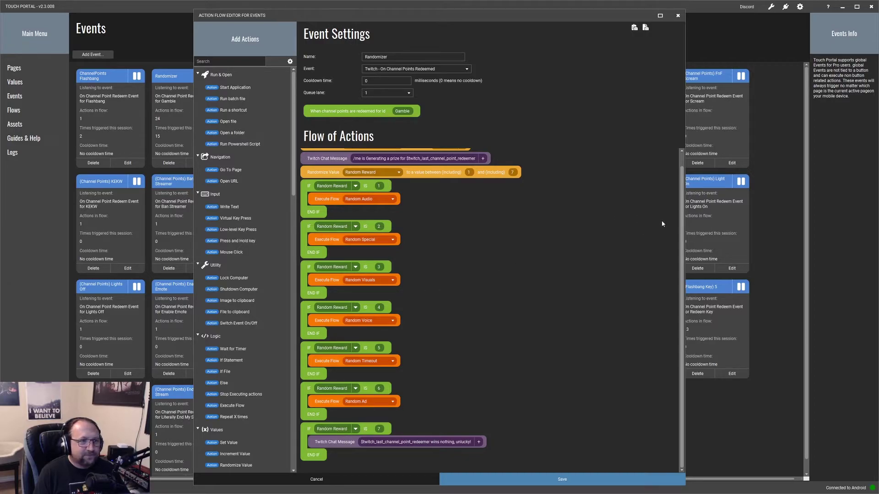
scroll(535, 196, "up", 1)
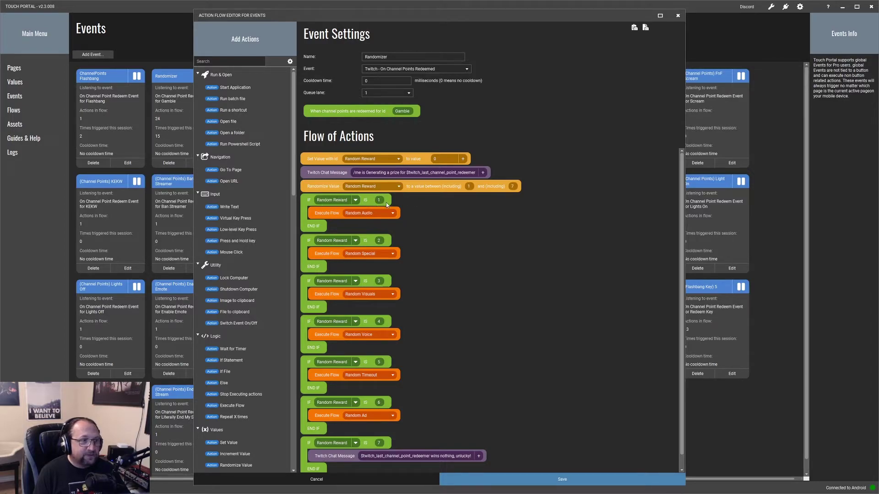
scroll(507, 353, "down", 1)
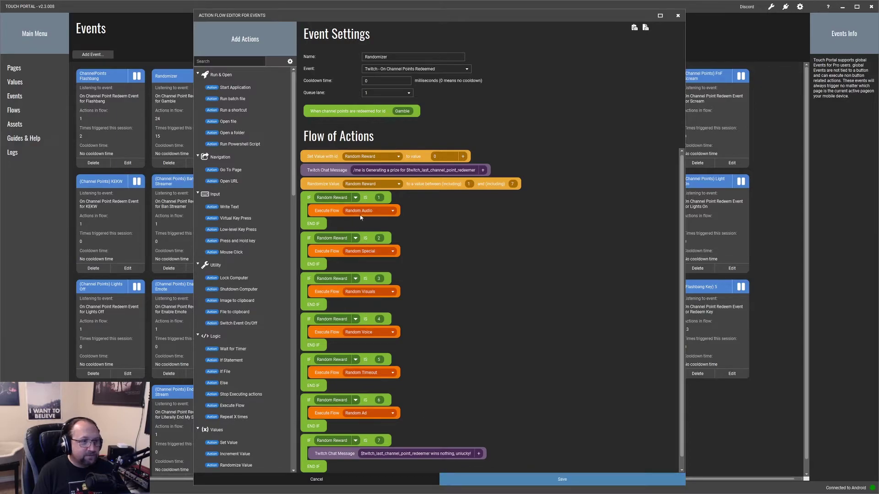
left_click(560, 479)
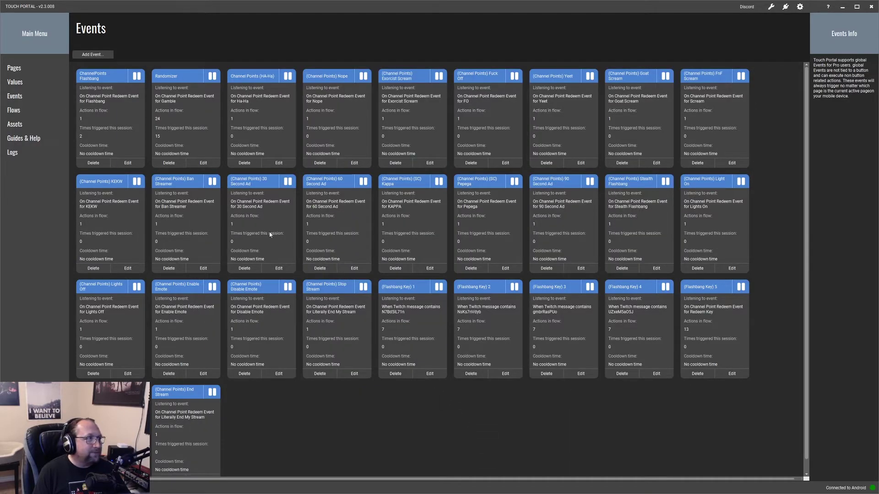
Examine the Random Audio flow's randomized value, its conditional chat messages and the flows available for its first Execute Flow action
left_click(29, 110)
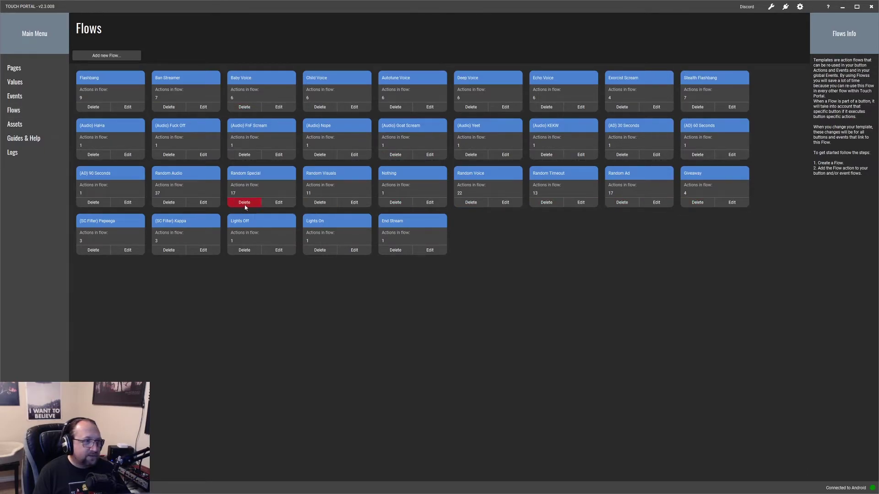
left_click(211, 203)
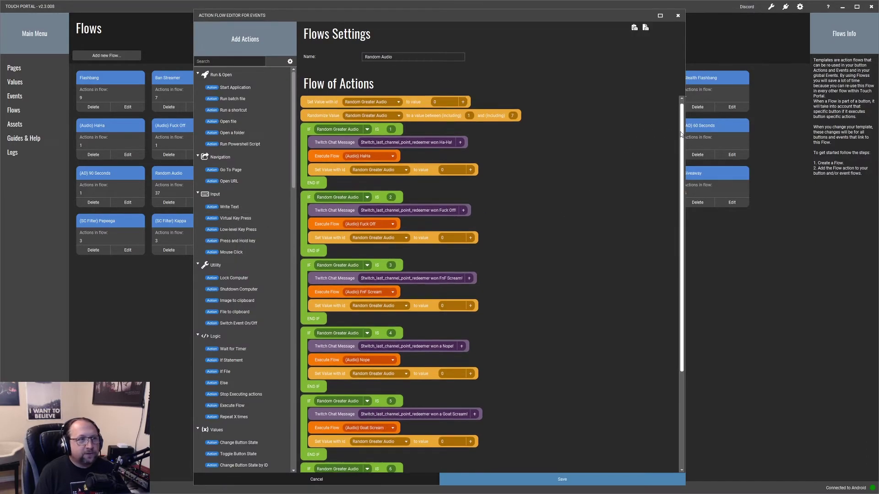
mouse_move(681, 131)
left_mouse_down()
mouse_move(679, 233)
mouse_move(681, 130)
left_mouse_up()
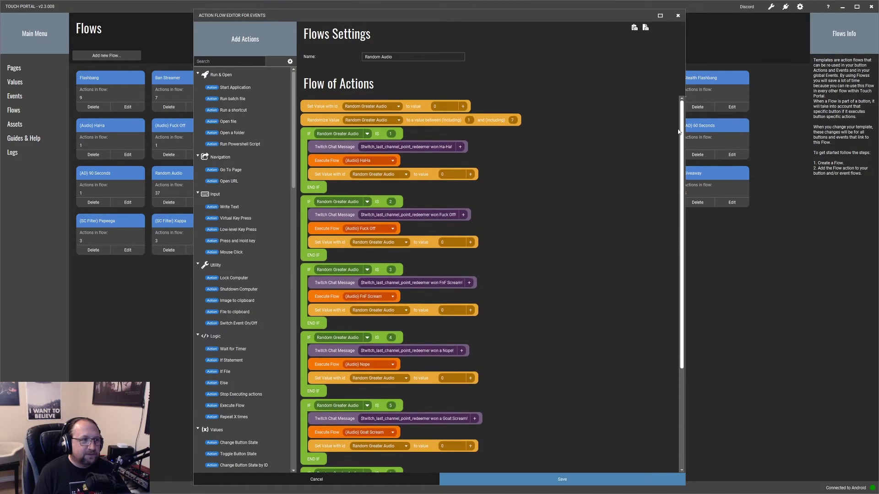
left_click(382, 161)
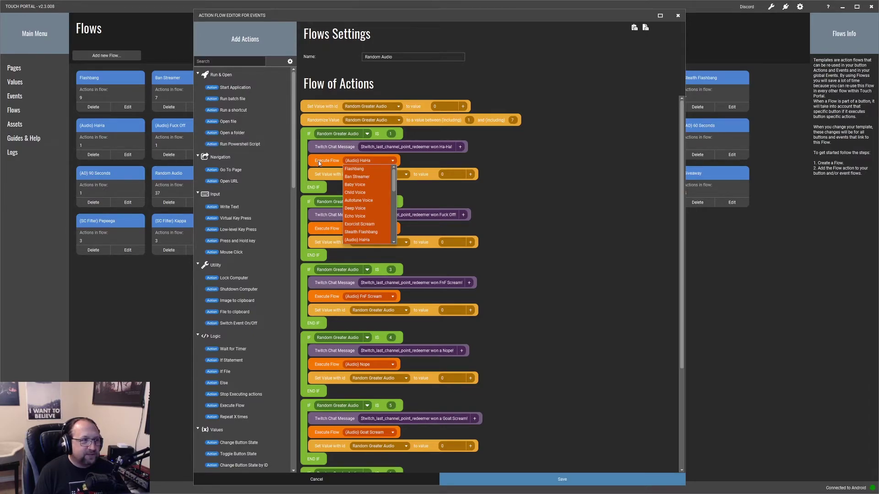
left_click_drag(341, 13, 334, 269)
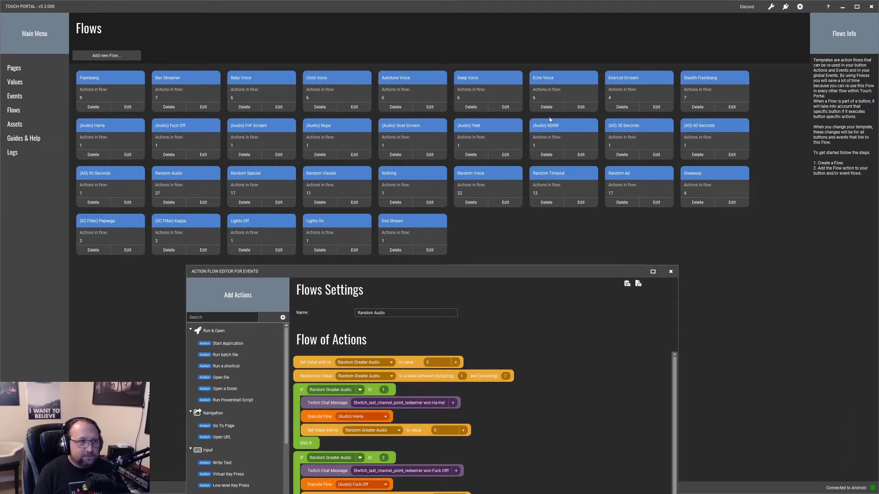
Check the Play Audio action in the (Audio) HaHa flow, save it, and return to the Random Audio flow editor
left_click(132, 156)
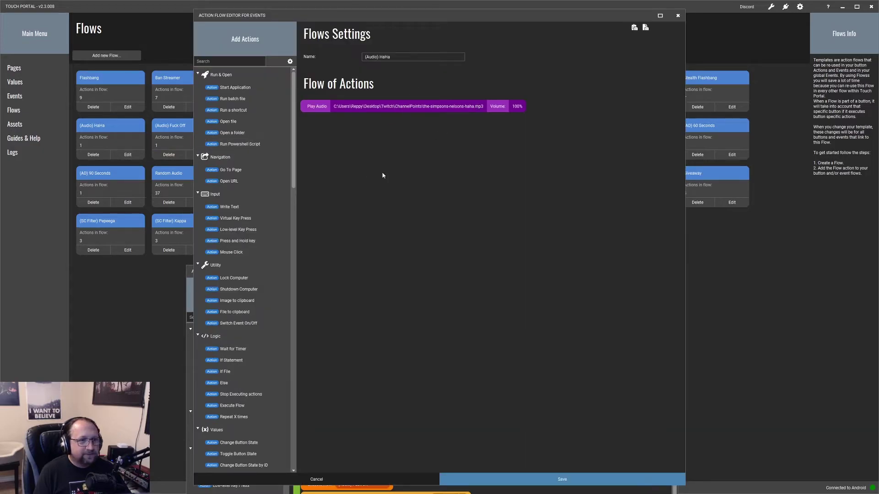
left_click(536, 477)
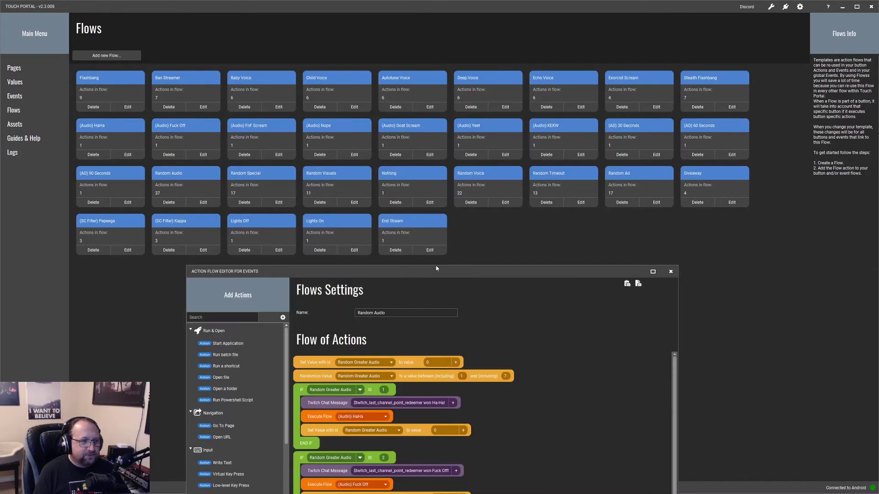
left_click_drag(442, 271, 476, 22)
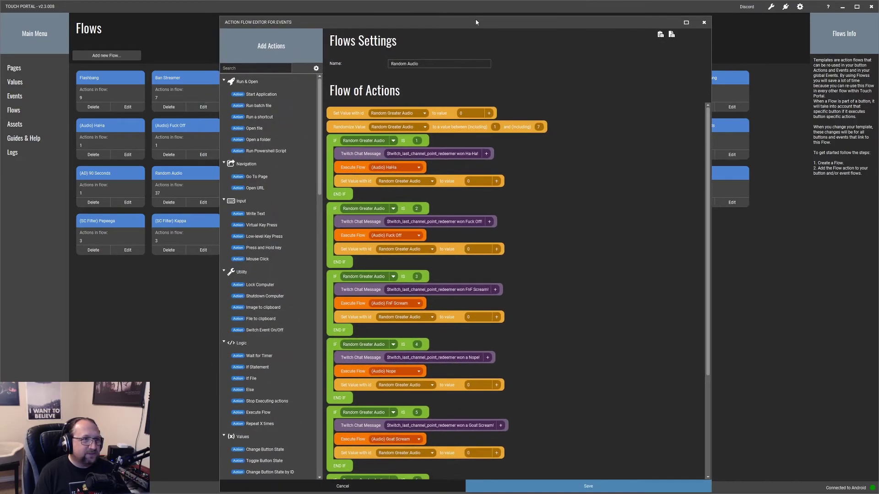
Try switching the second Random Audio condition to the (Audio) HaHa flow and its chat message to "won HA-HA", and discard the edits
scroll(700, 201, "down", 2)
scroll(697, 229, "up", 2)
left_click(401, 234)
scroll(392, 296, "down", 3)
left_click(388, 244)
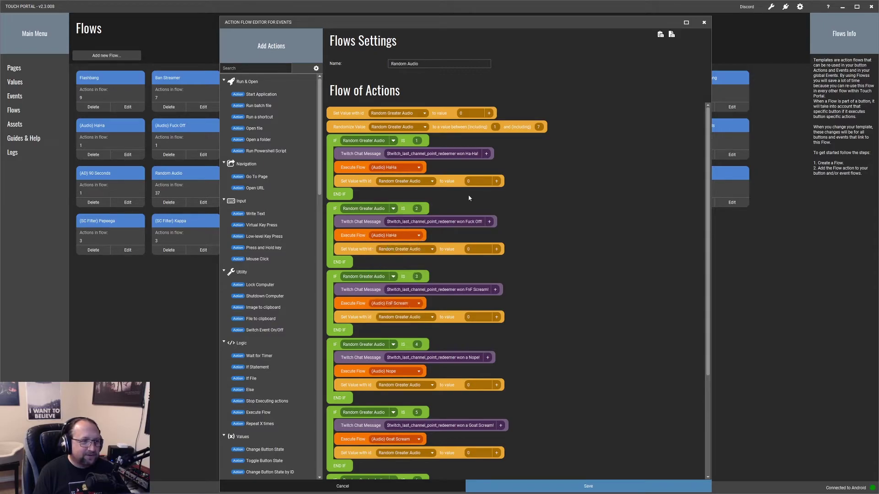
left_click_drag(465, 221, 484, 222)
type("HA-HA")
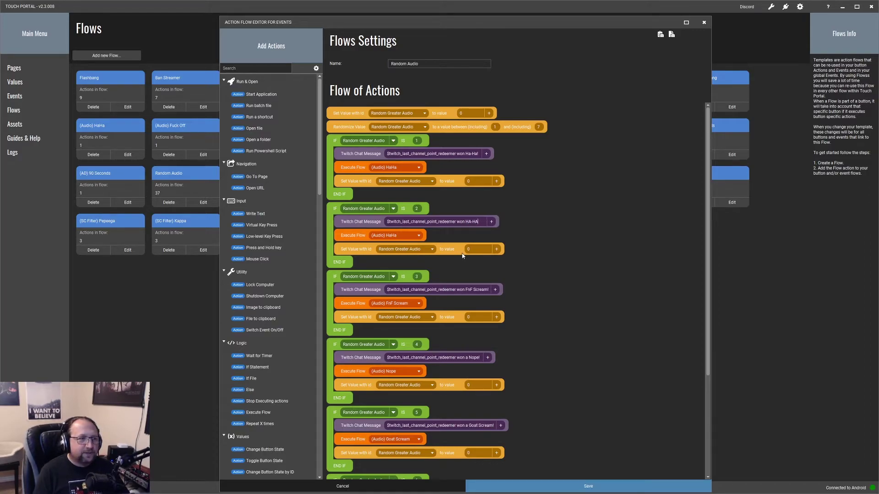
left_click(382, 485)
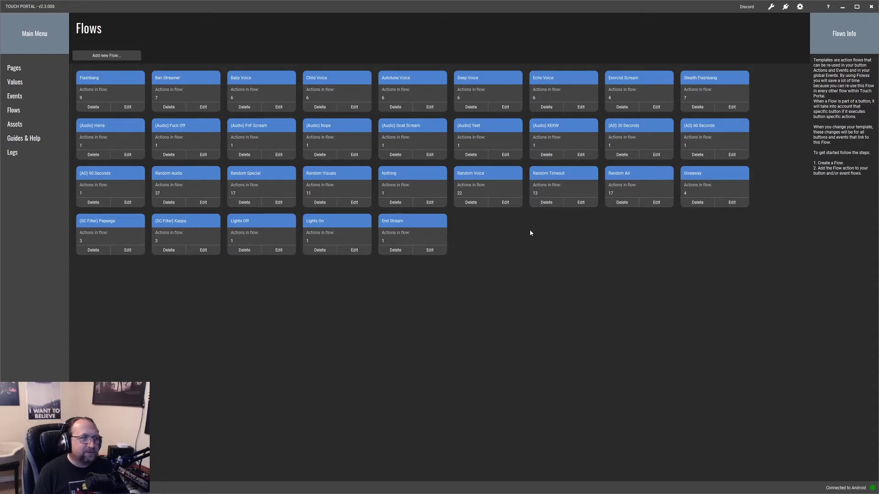
Check the trigger and executed flow of the ChannelPoints Flashbang event and save it
left_click(22, 98)
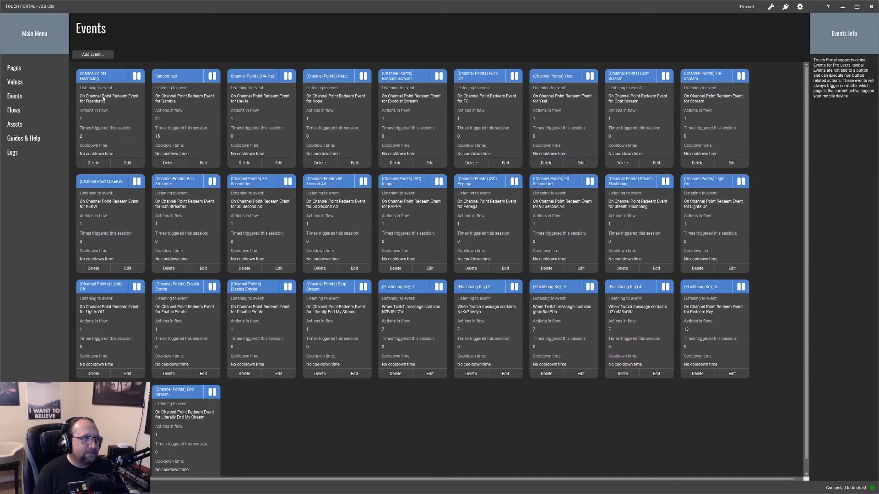
left_click(127, 163)
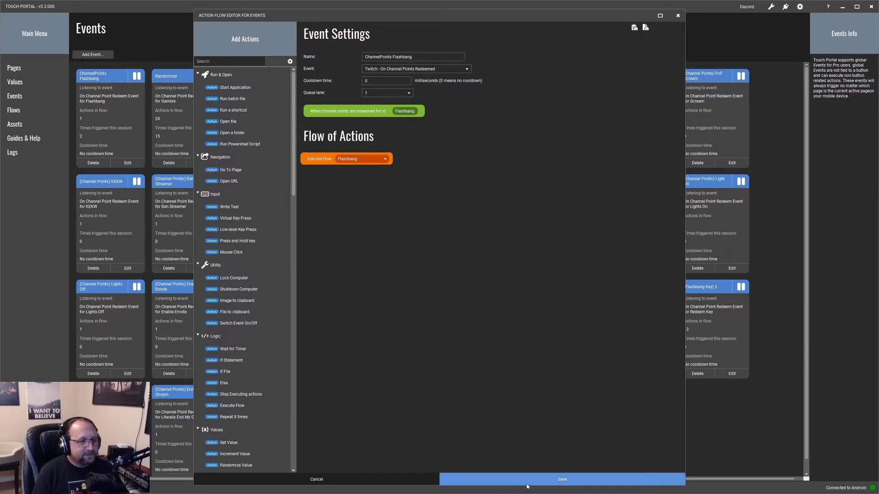
left_click(555, 481)
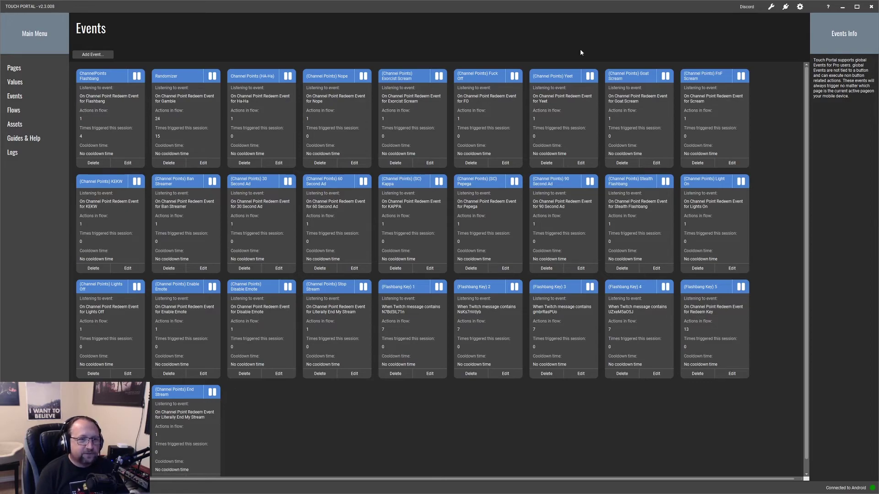
Open the list of global values
left_click(27, 84)
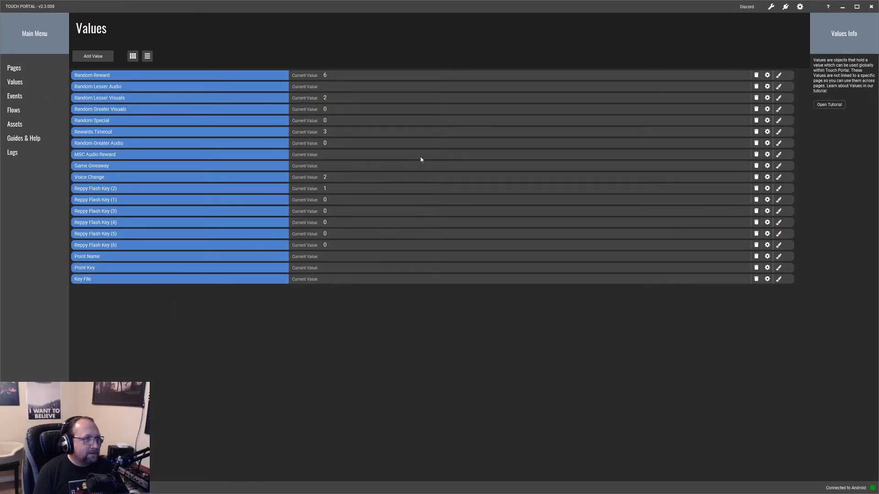